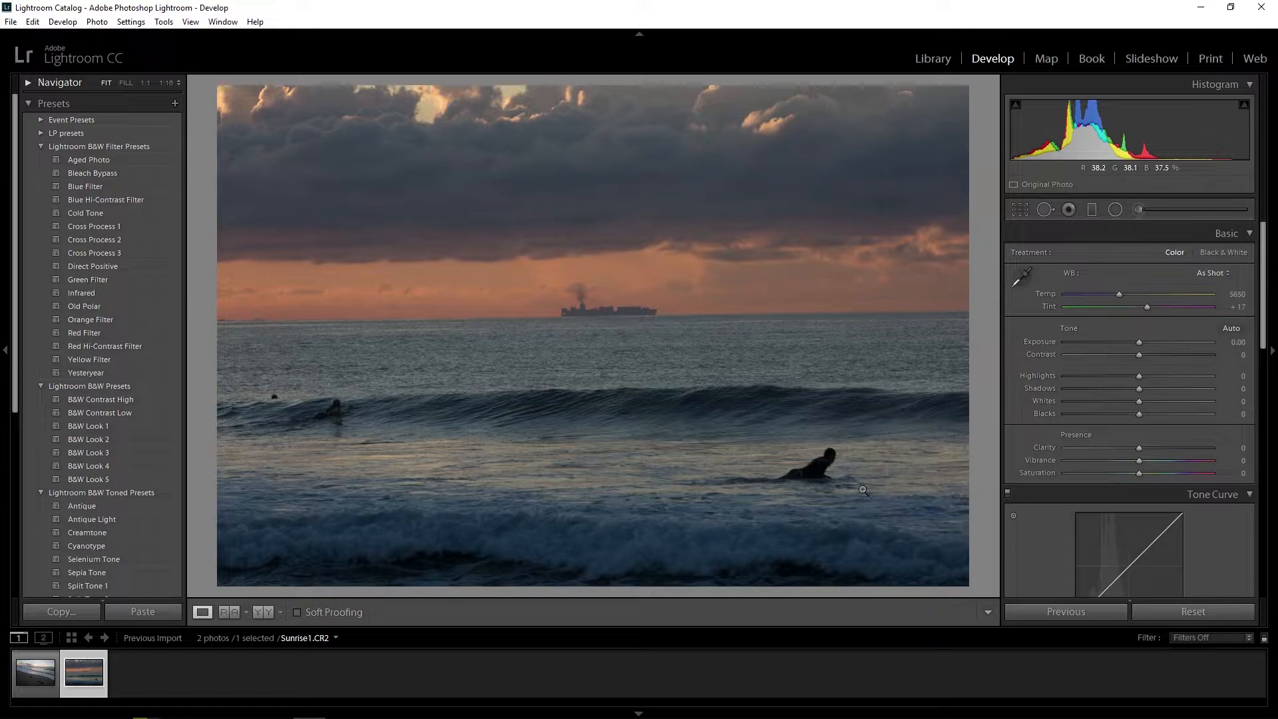
Crop the photo slightly tighter, reposition the scene within the frame, and straighten the horizon automatically
left_click(1019, 211)
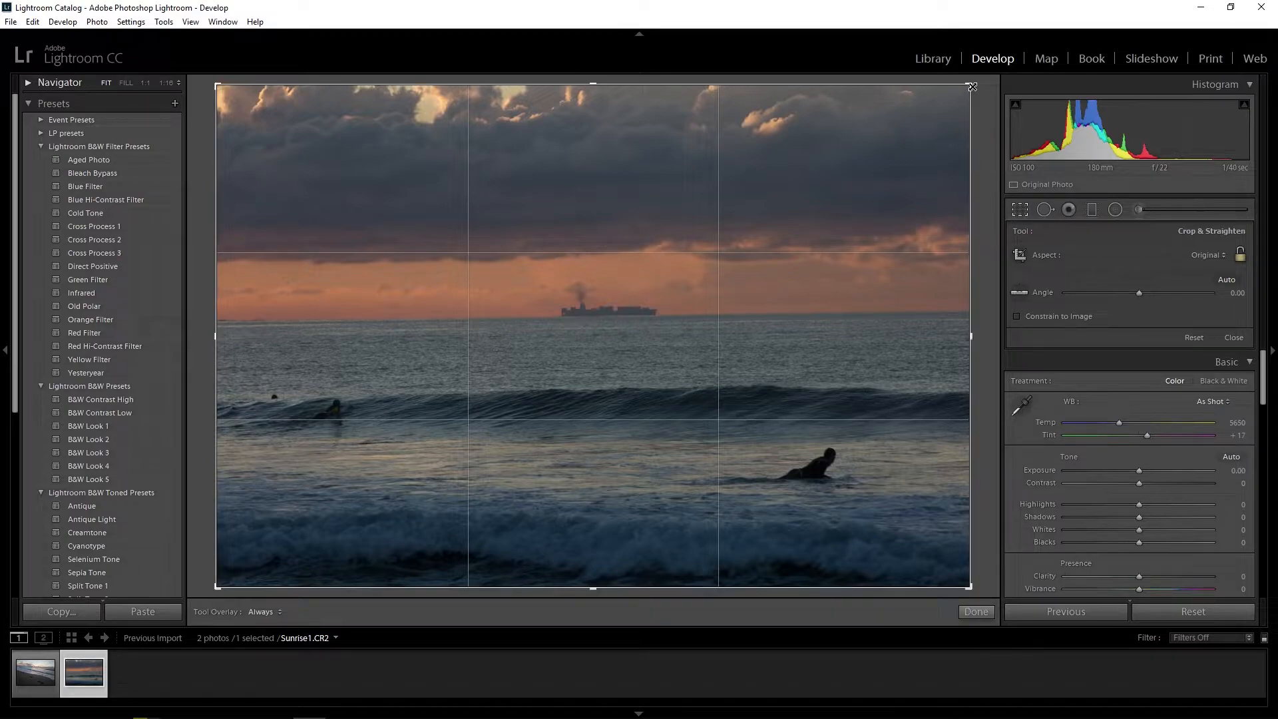
left_click_drag(971, 87, 956, 105)
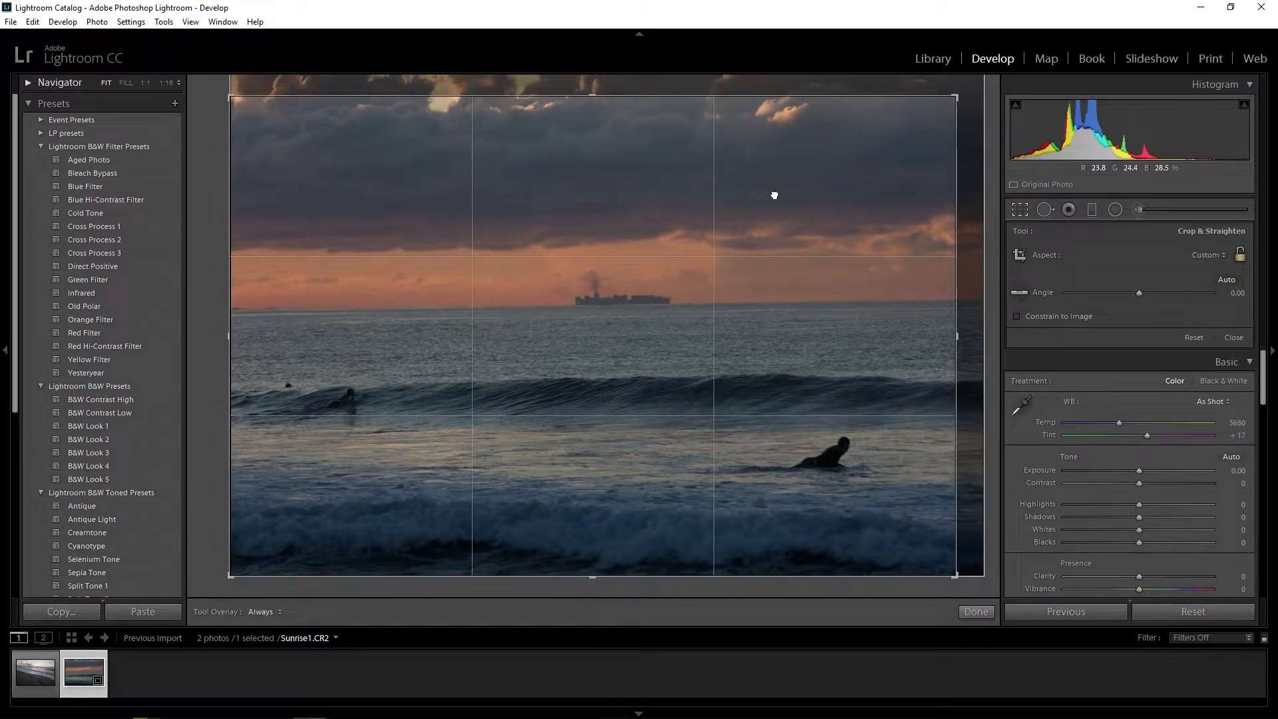
left_click_drag(762, 195, 753, 194)
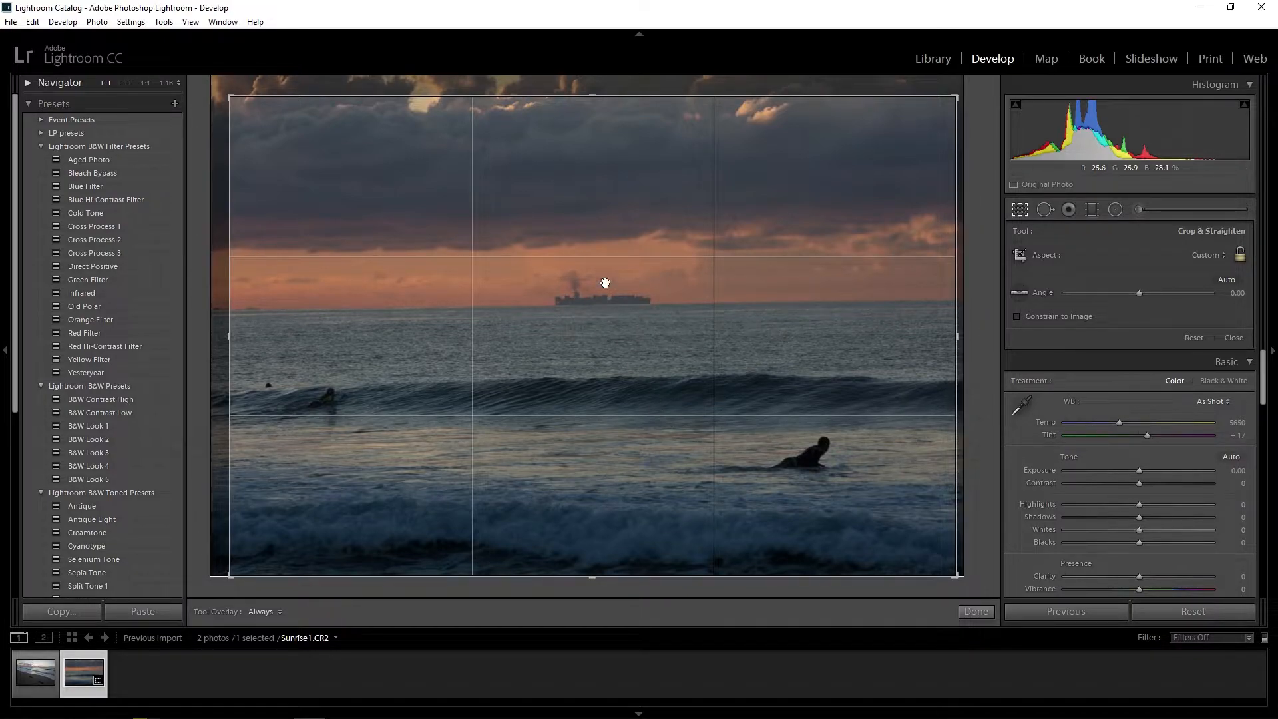
left_click_drag(797, 340, 790, 331)
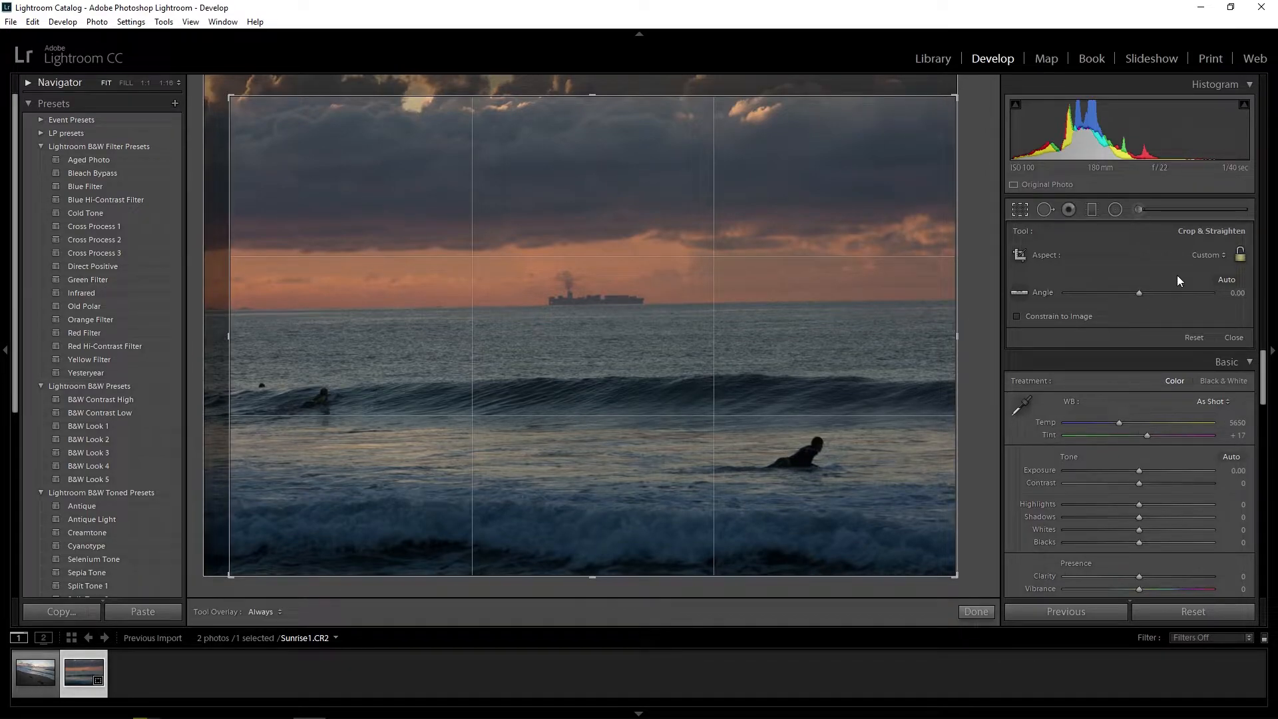
left_click(1229, 278)
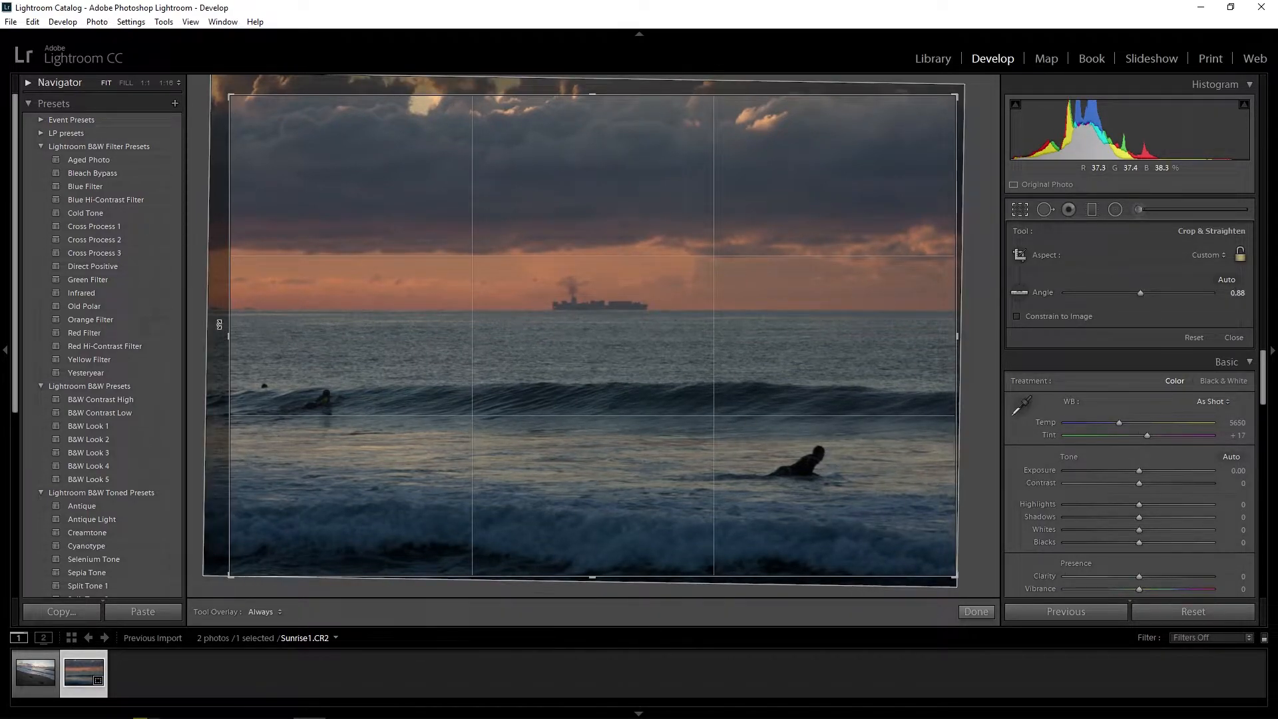
left_click(976, 613)
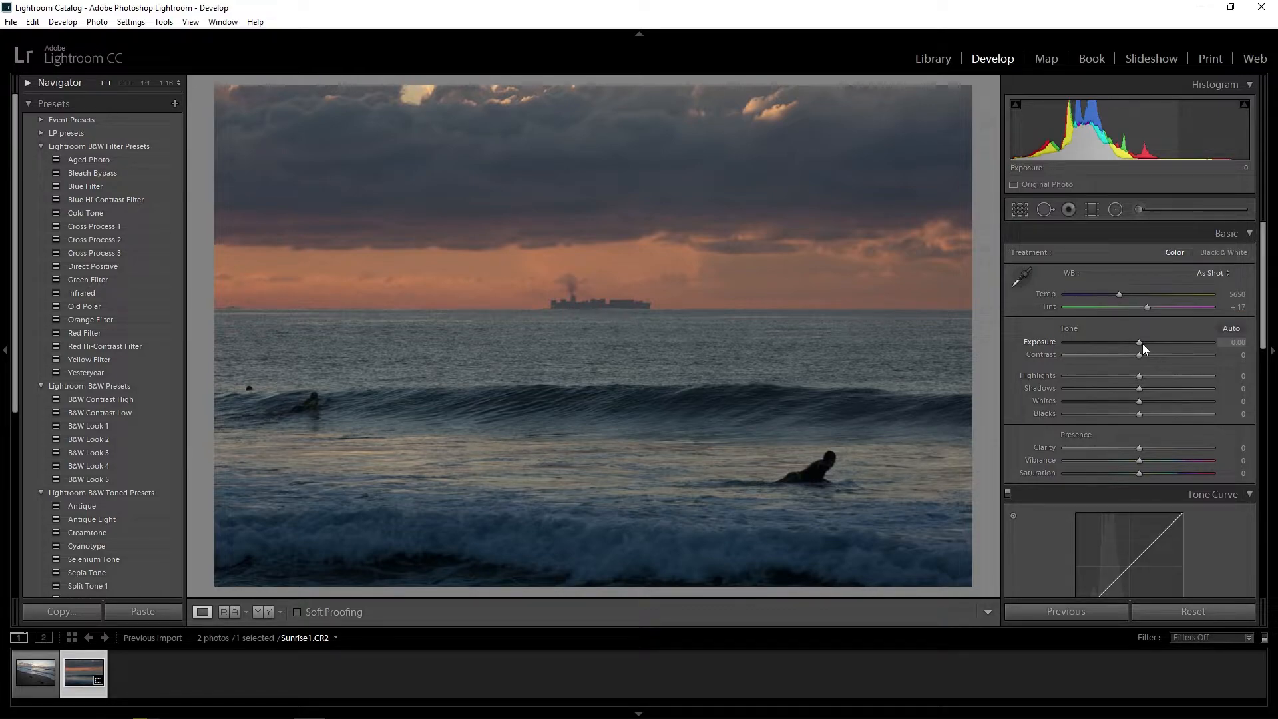
Adjust the basic tone: Exposure +0.48, Contrast +9, Highlights -76, Shadows +70 and Blacks -13
left_click_drag(1142, 343, 1148, 343)
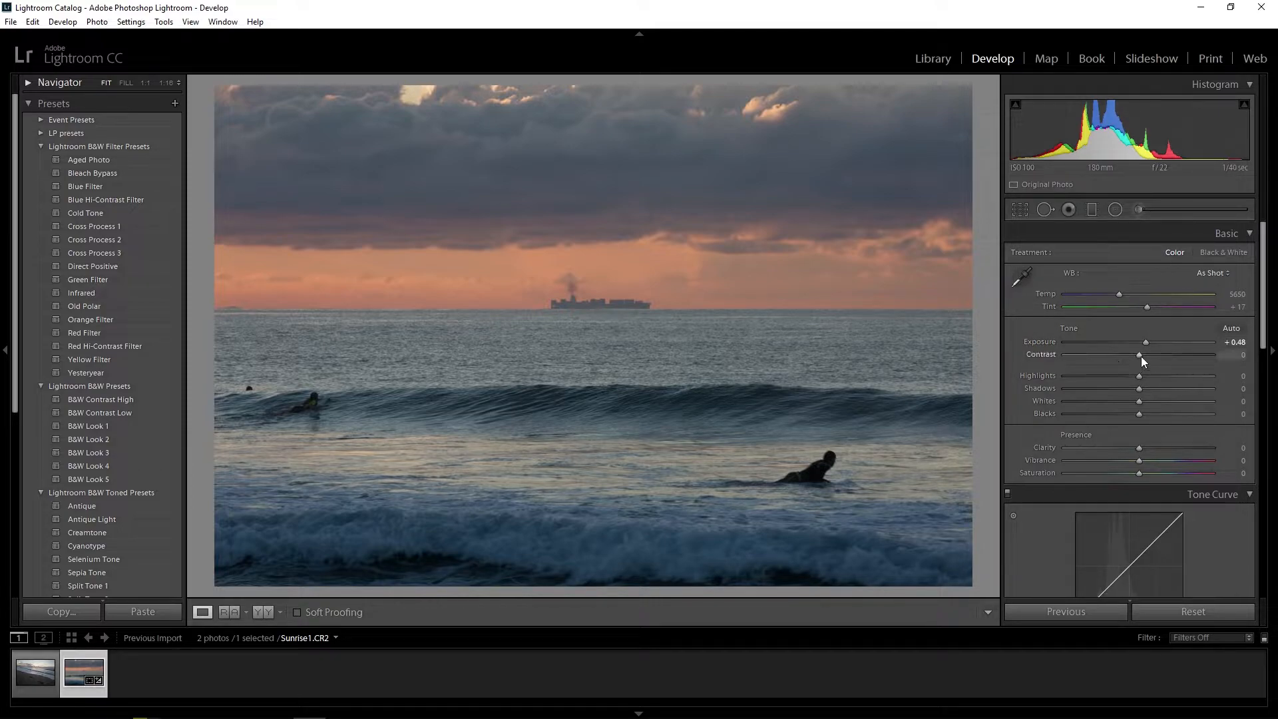
left_click_drag(1141, 357, 1147, 358)
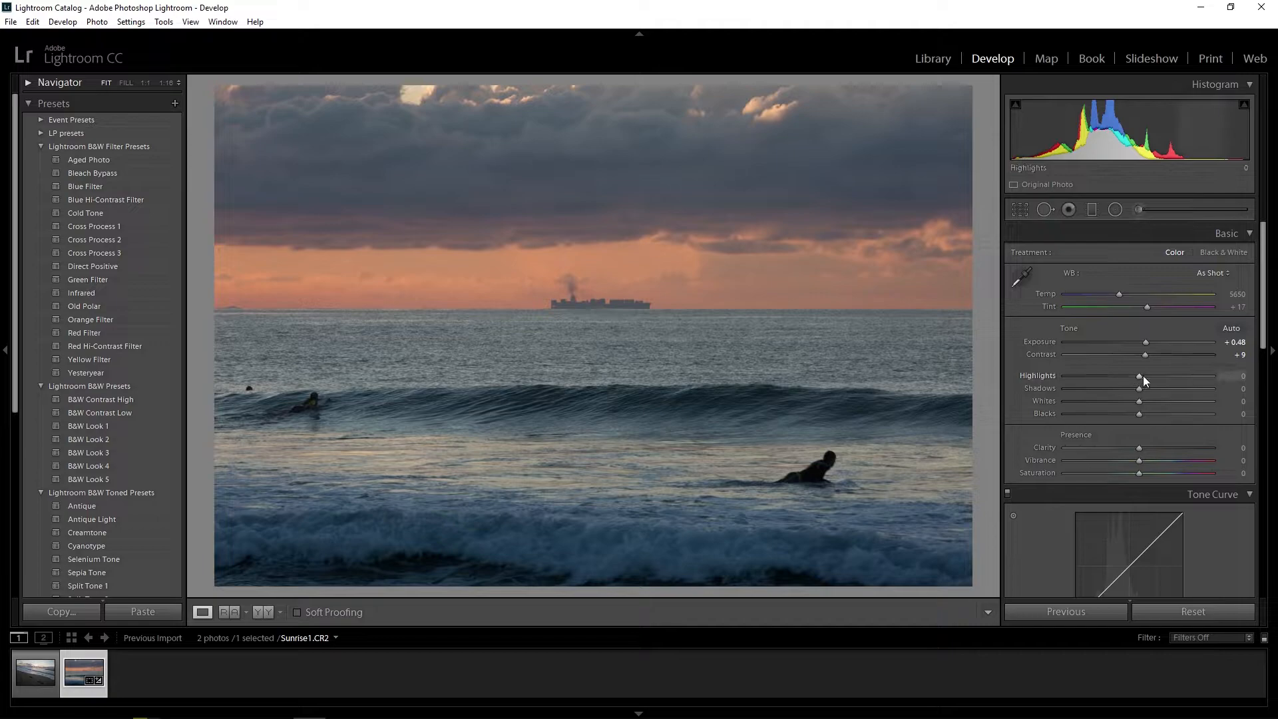
left_click_drag(1139, 377, 1082, 388)
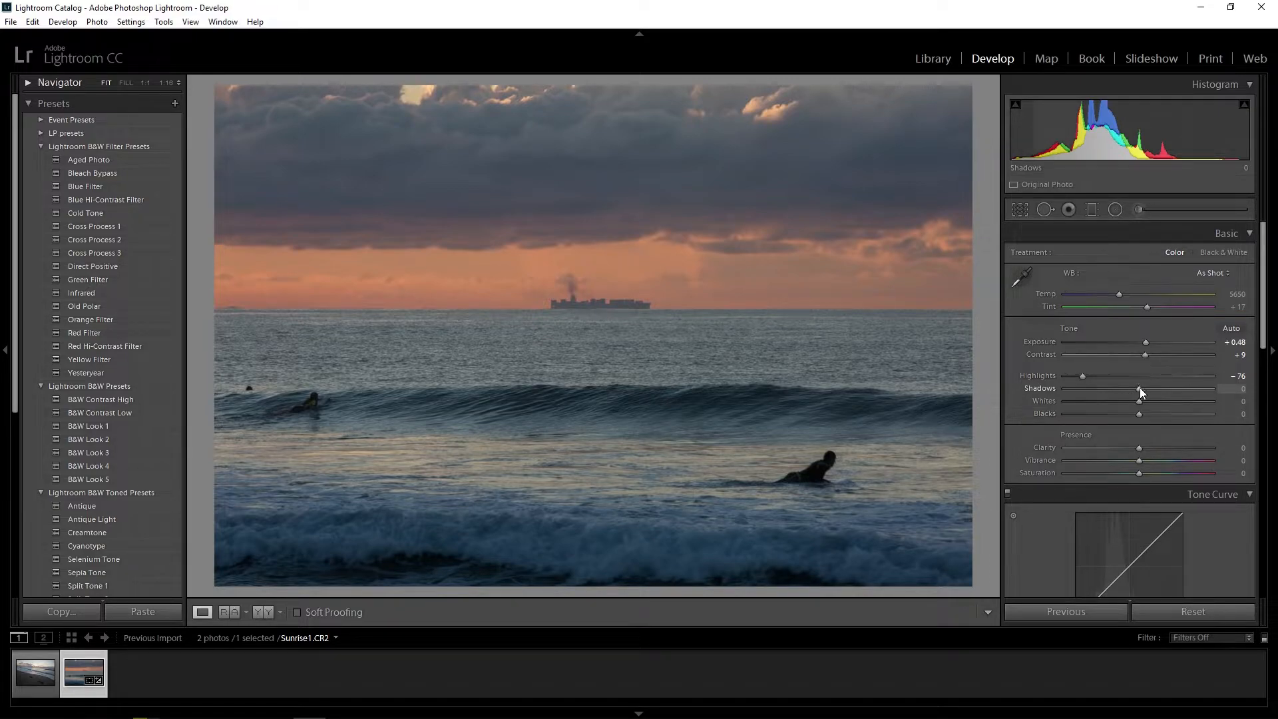
left_click_drag(1140, 388, 1176, 388)
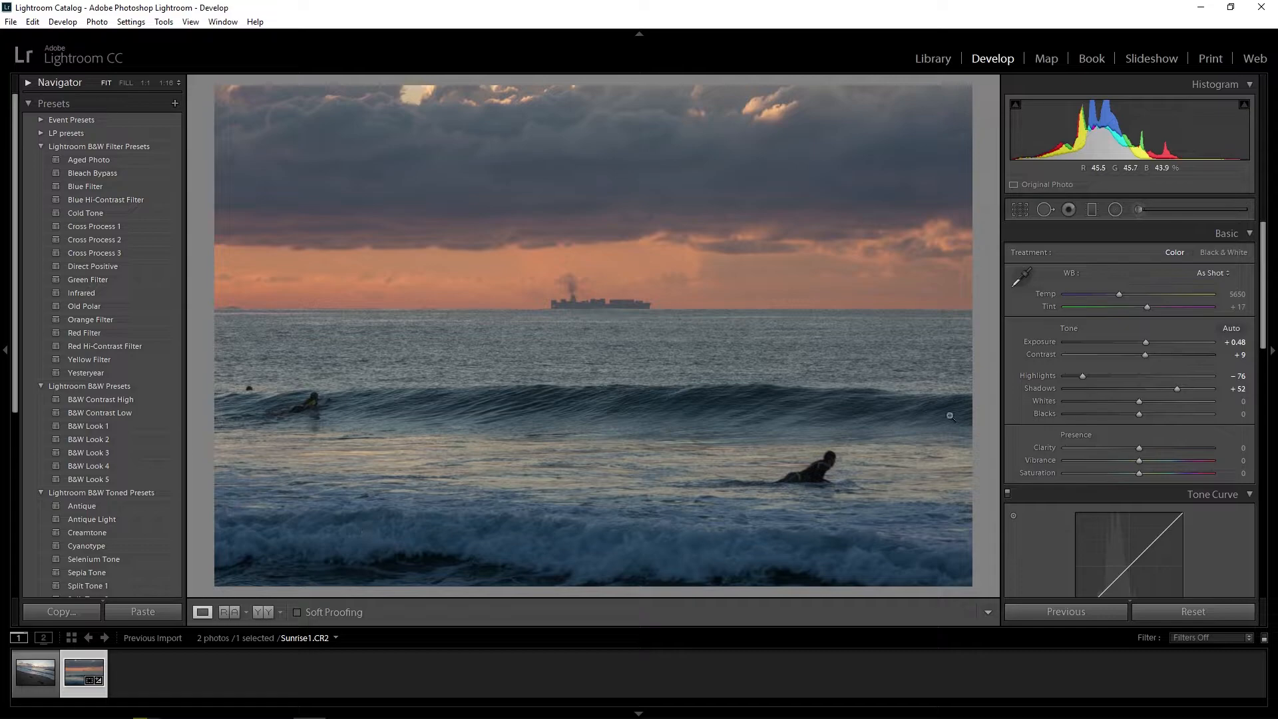
left_click_drag(1179, 390, 1188, 389)
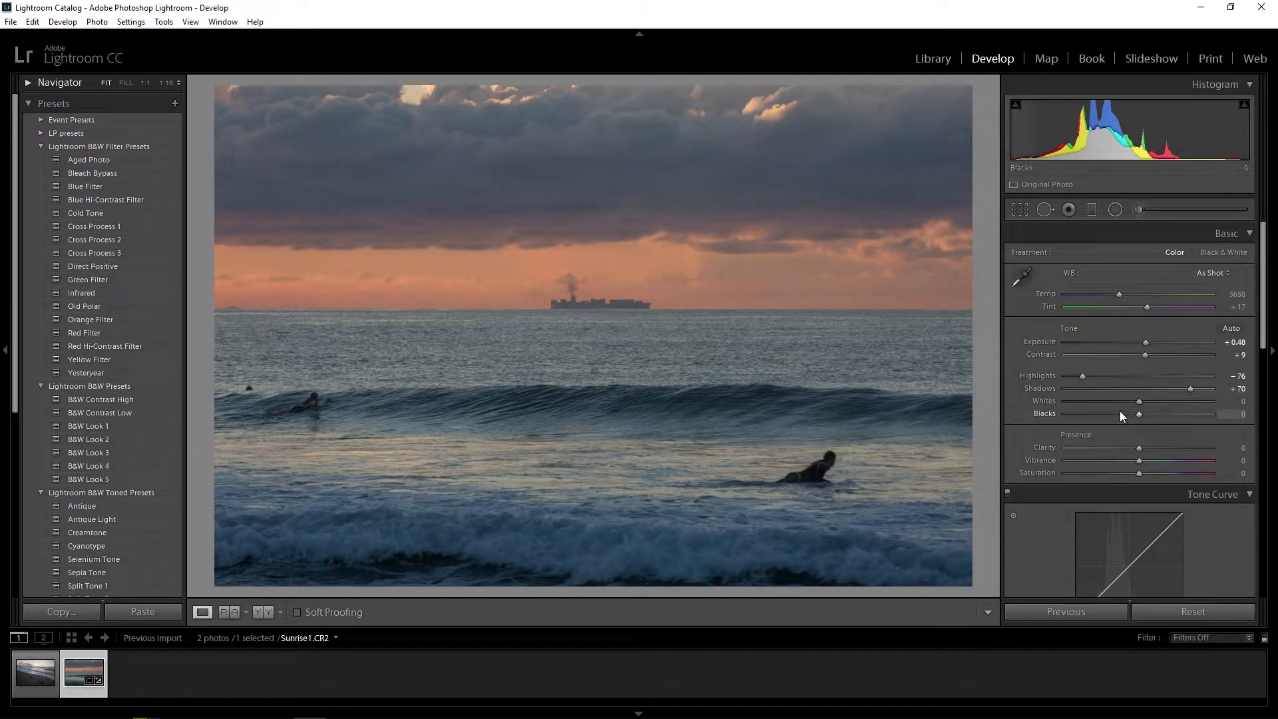
mouse_move(1137, 407)
left_mouse_down()
mouse_move(1151, 402)
mouse_move(1128, 416)
left_mouse_up()
Soften the photo and enrich its colours by setting Clarity to -27 and Vibrance to +20
scroll(1178, 239, "down", 3)
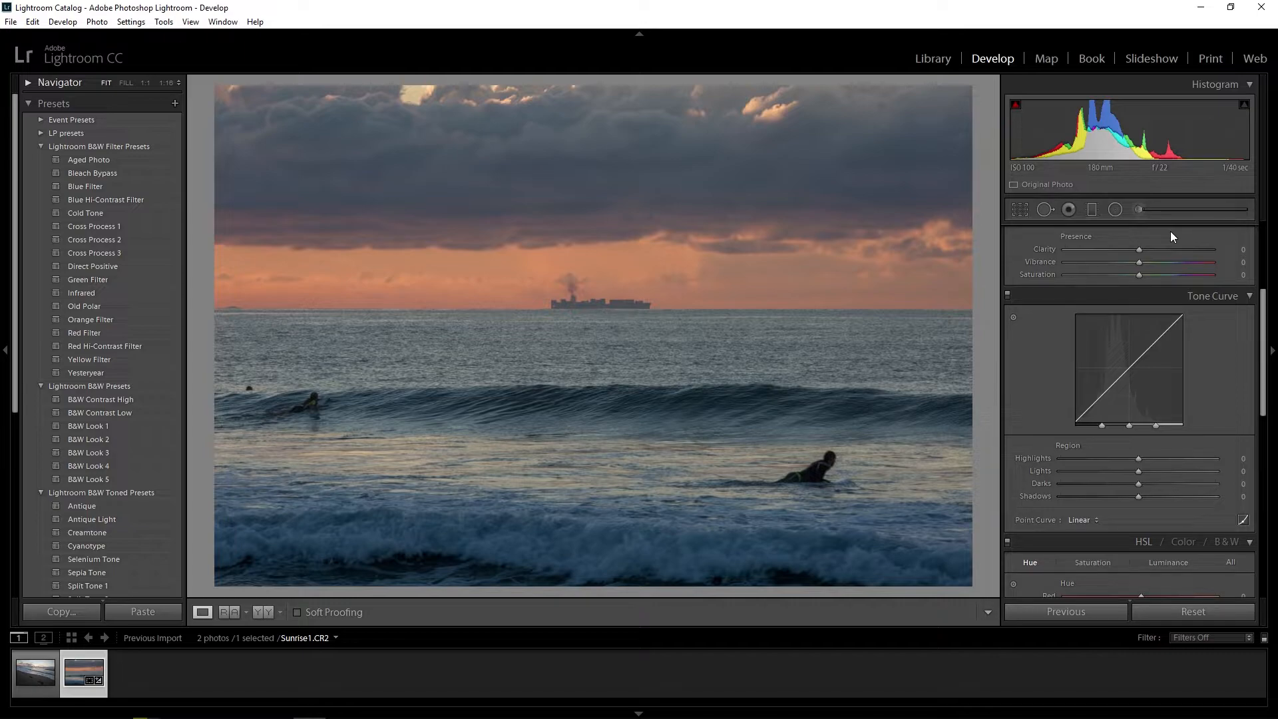
mouse_move(1136, 249)
left_mouse_down()
mouse_move(1117, 255)
mouse_move(1152, 263)
left_mouse_up()
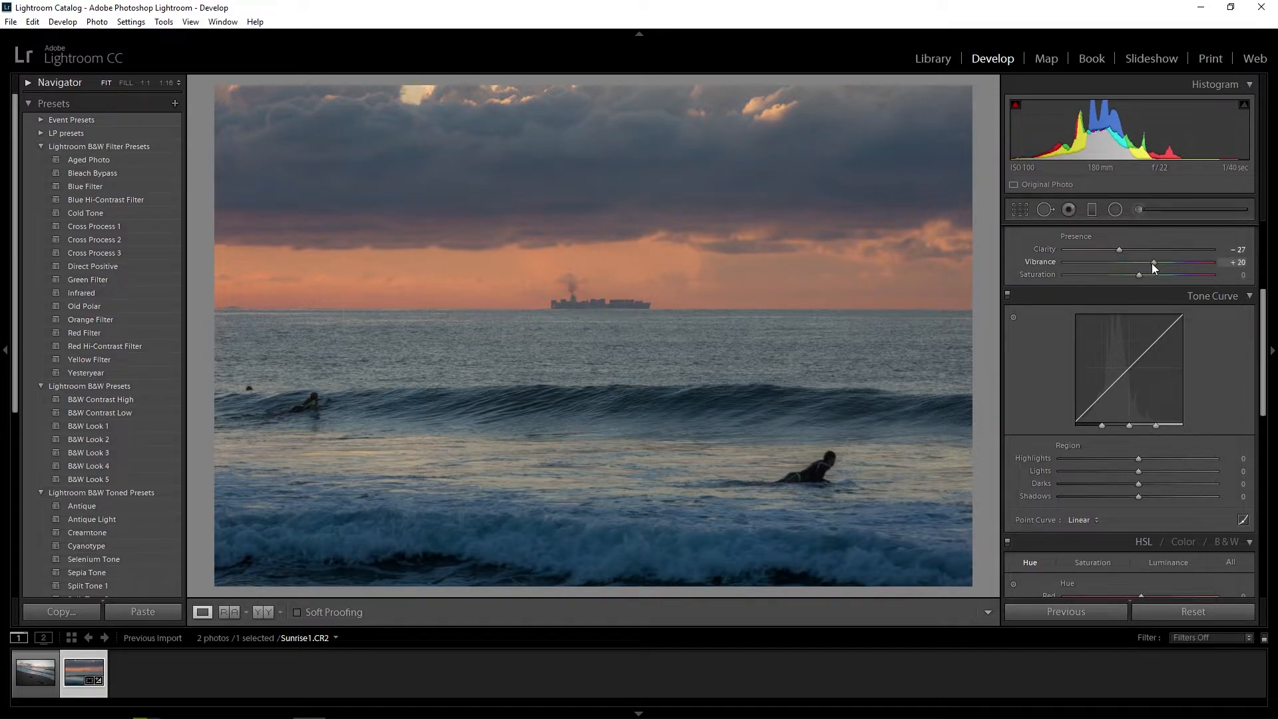
Shape the tone curve by raising Lights to +18 and lowering Shadows to -10
scroll(1158, 266, "down", 1)
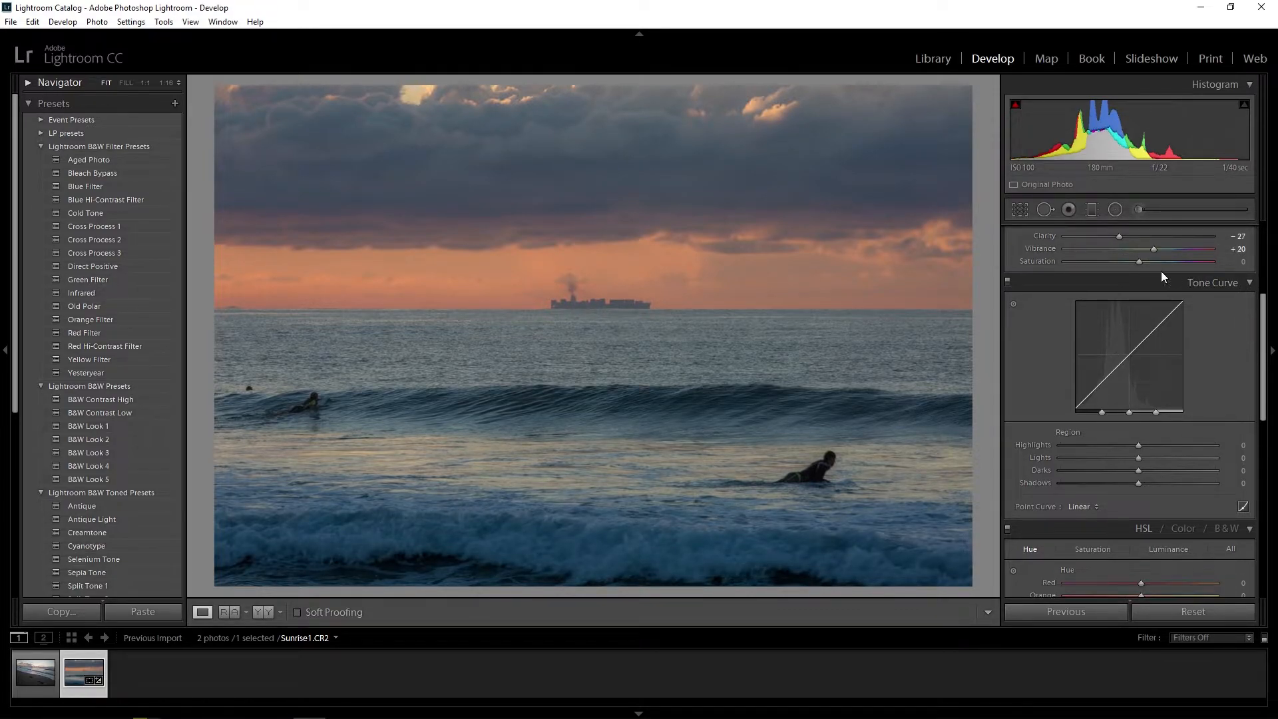
scroll(1230, 386, "up", 2)
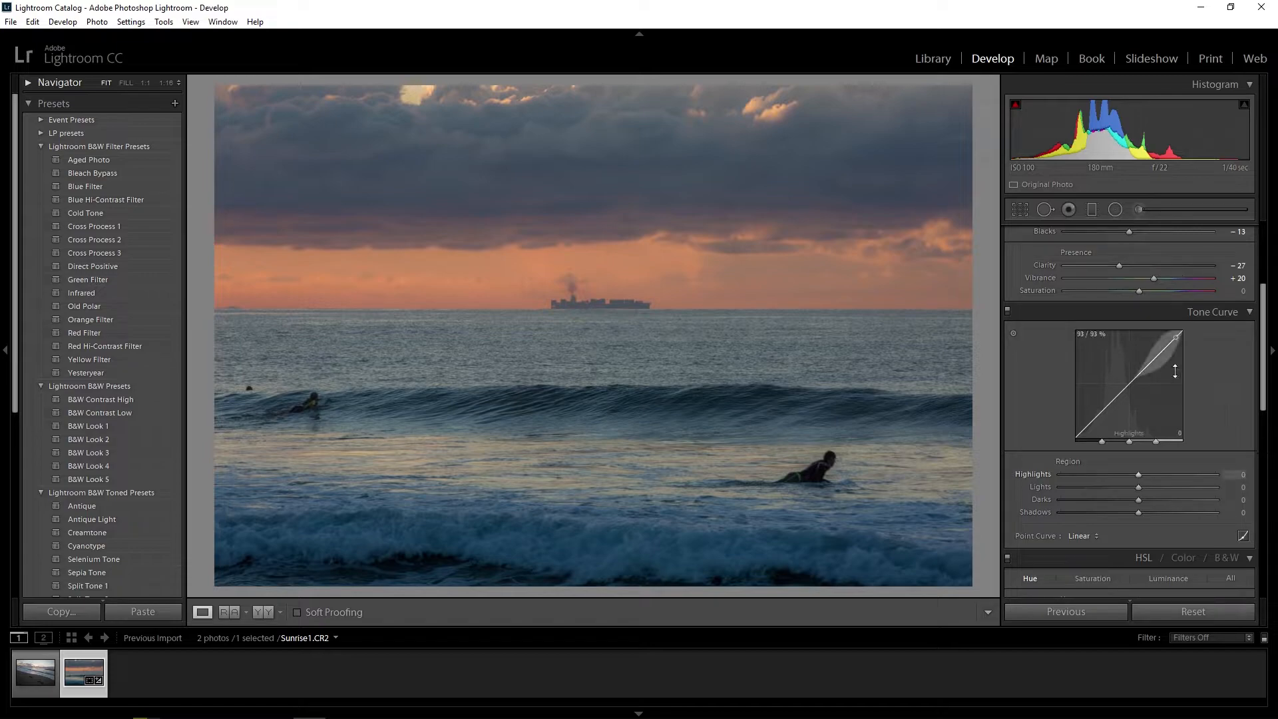
left_click_drag(1162, 344, 1161, 333)
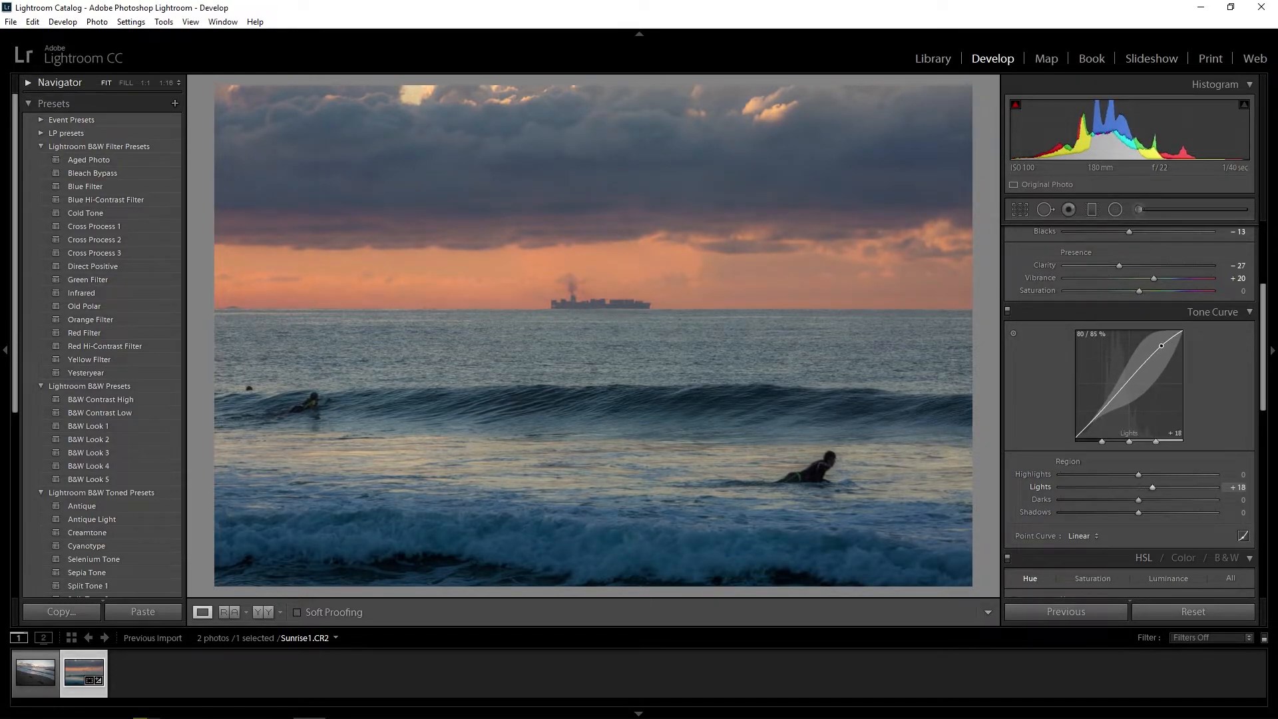
left_click_drag(1095, 418, 1095, 426)
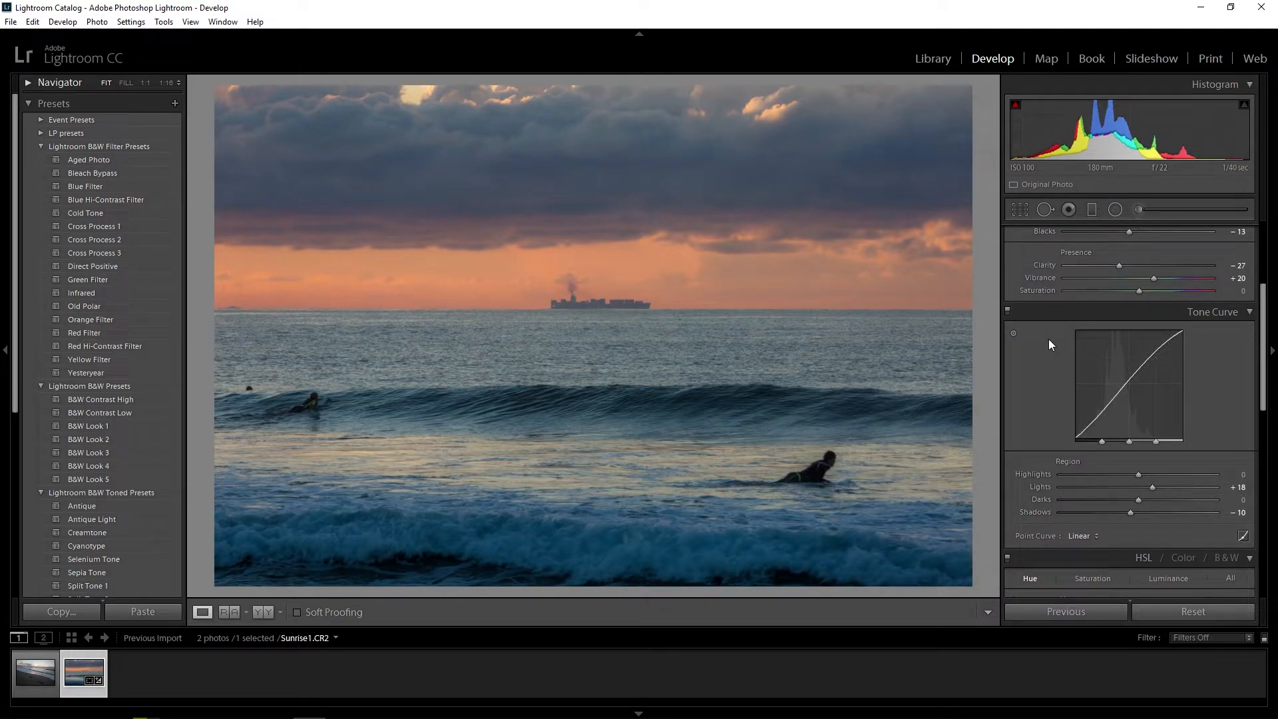
Compare the photo without and with the tone curve, and refine its Highlights to +6 and Shadows to -8
left_click(1006, 310)
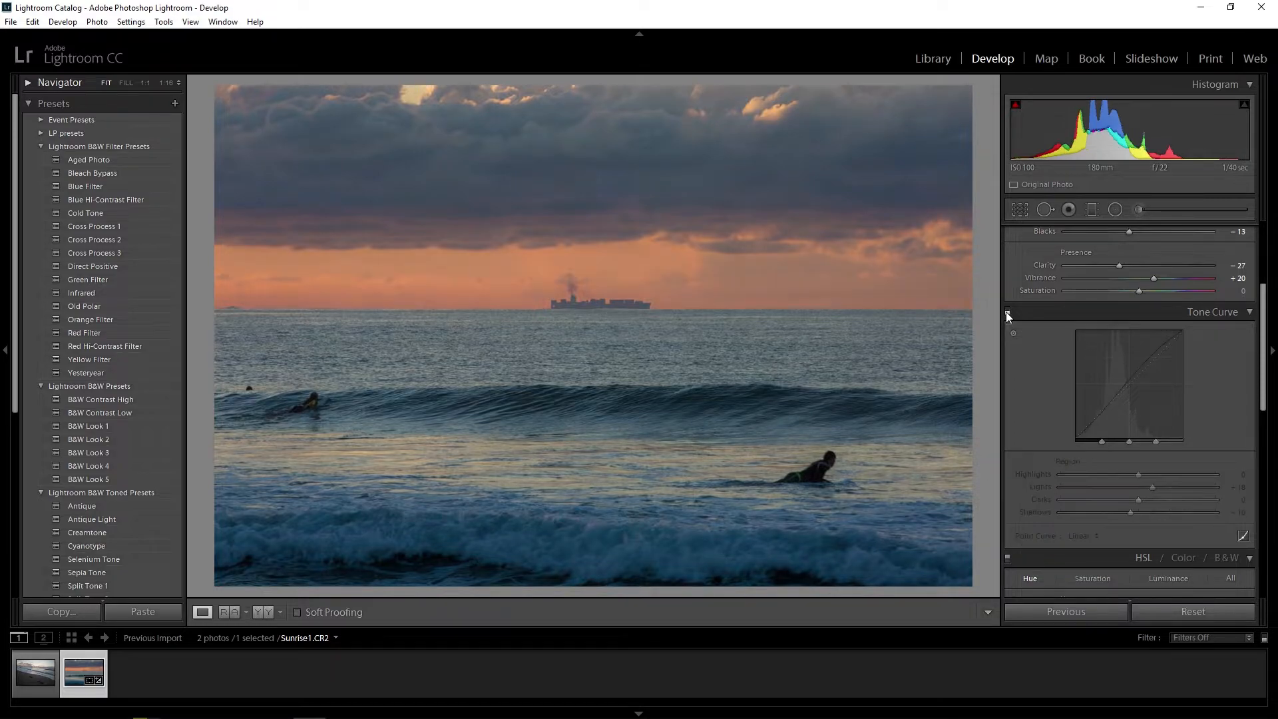
left_click(1006, 311)
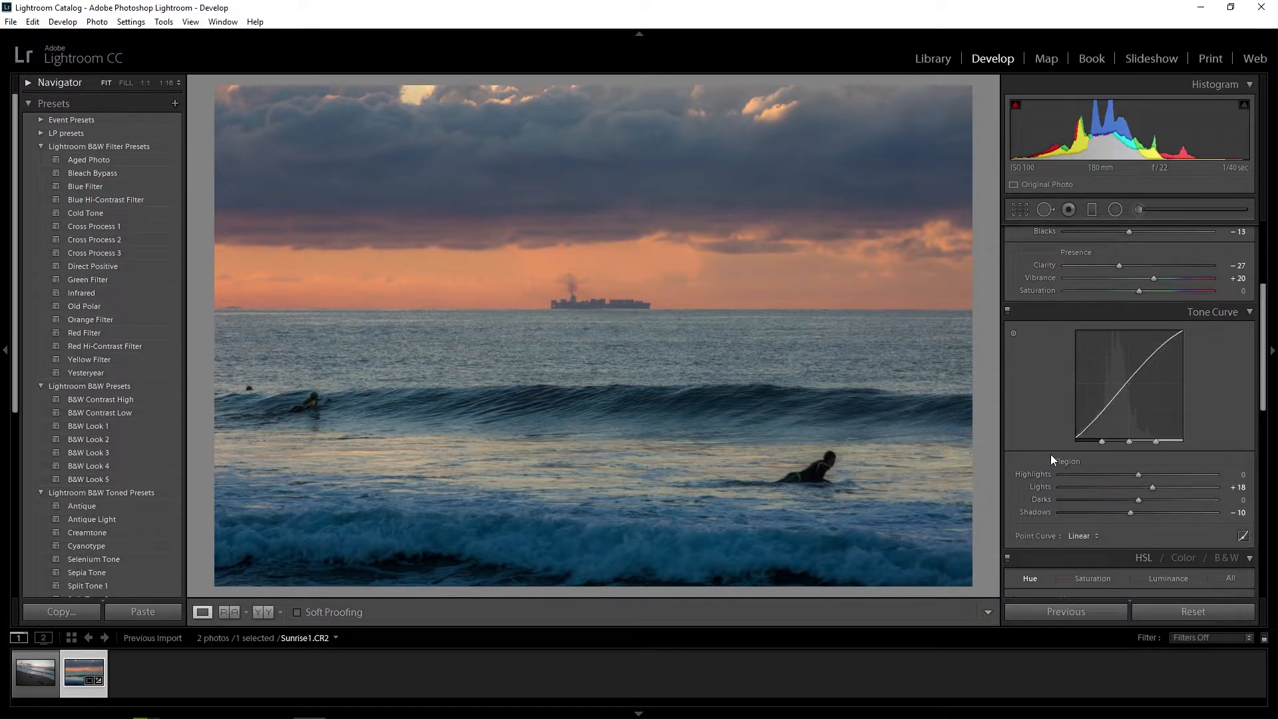
mouse_move(1141, 477)
left_mouse_down()
mouse_move(1153, 477)
mouse_move(1121, 480)
mouse_move(1146, 478)
left_mouse_up()
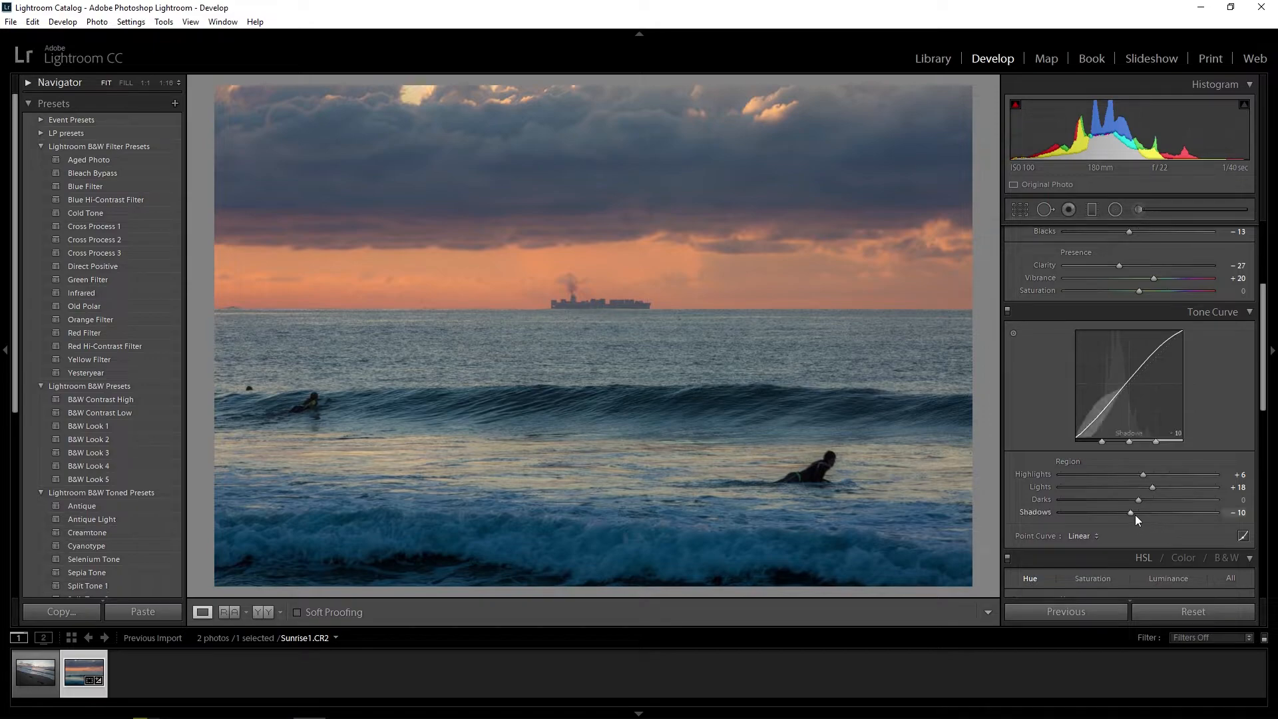
left_click_drag(1131, 514, 1134, 514)
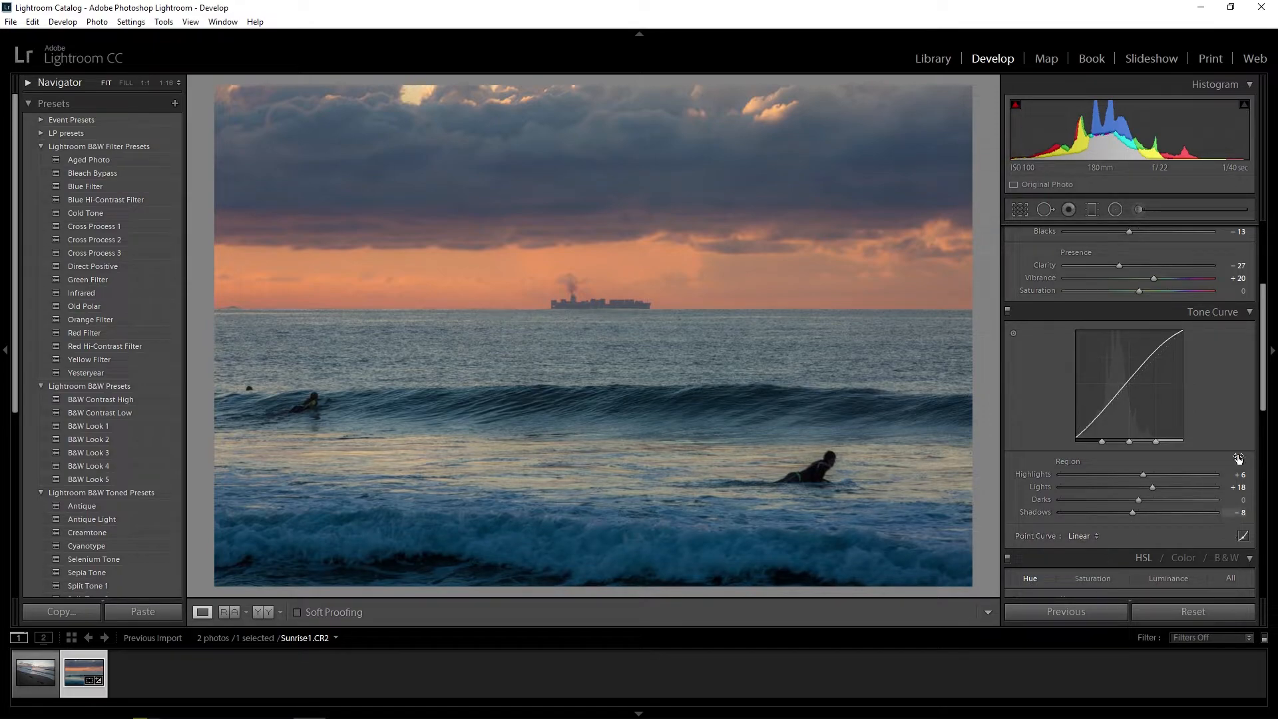
In the HSL adjustments, set Blue hue to +12, Blue saturation to +10 and Orange saturation to +14
scroll(1261, 396, "down", 5)
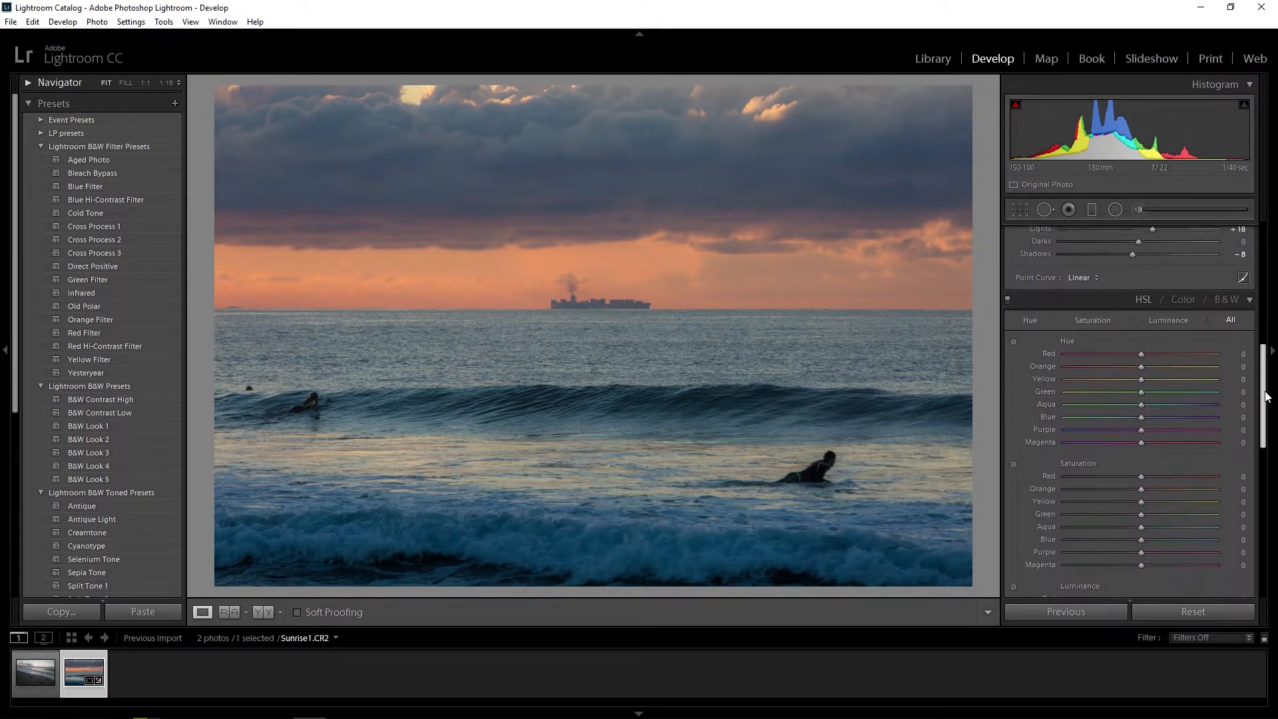
left_click_drag(1265, 410, 1265, 417)
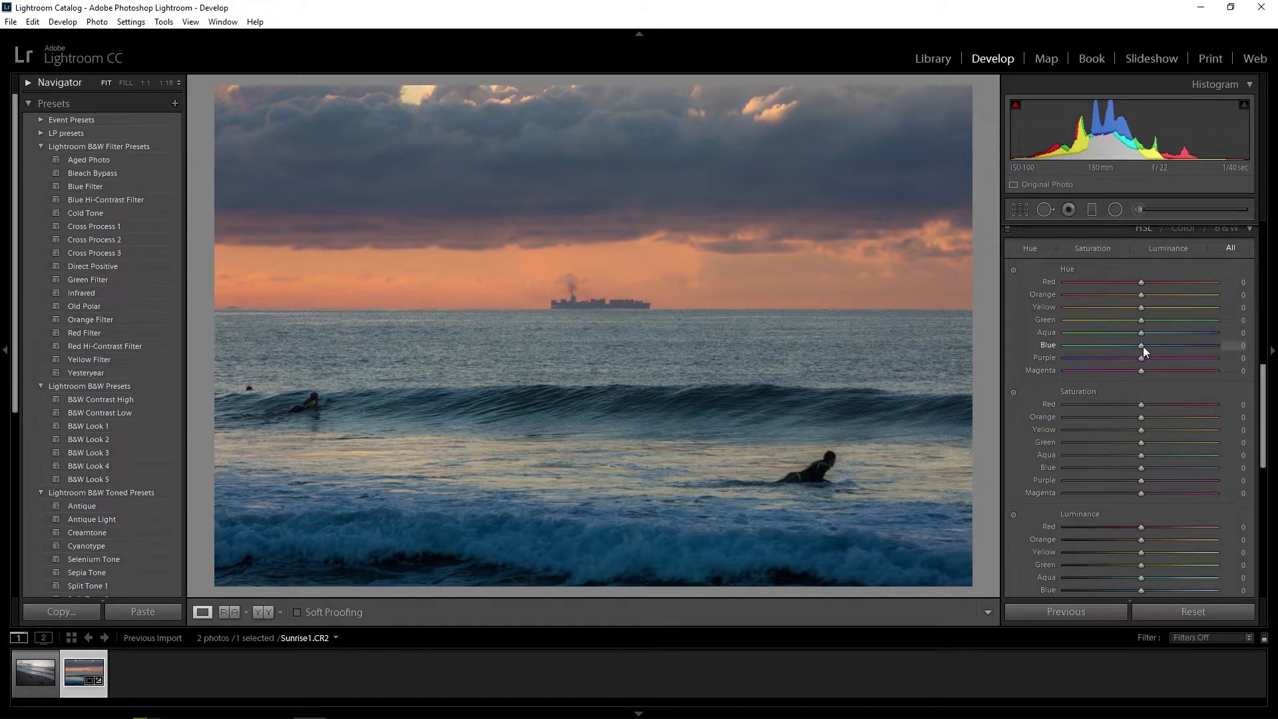
left_click_drag(1147, 346, 1151, 346)
left_click_drag(1142, 469, 1149, 470)
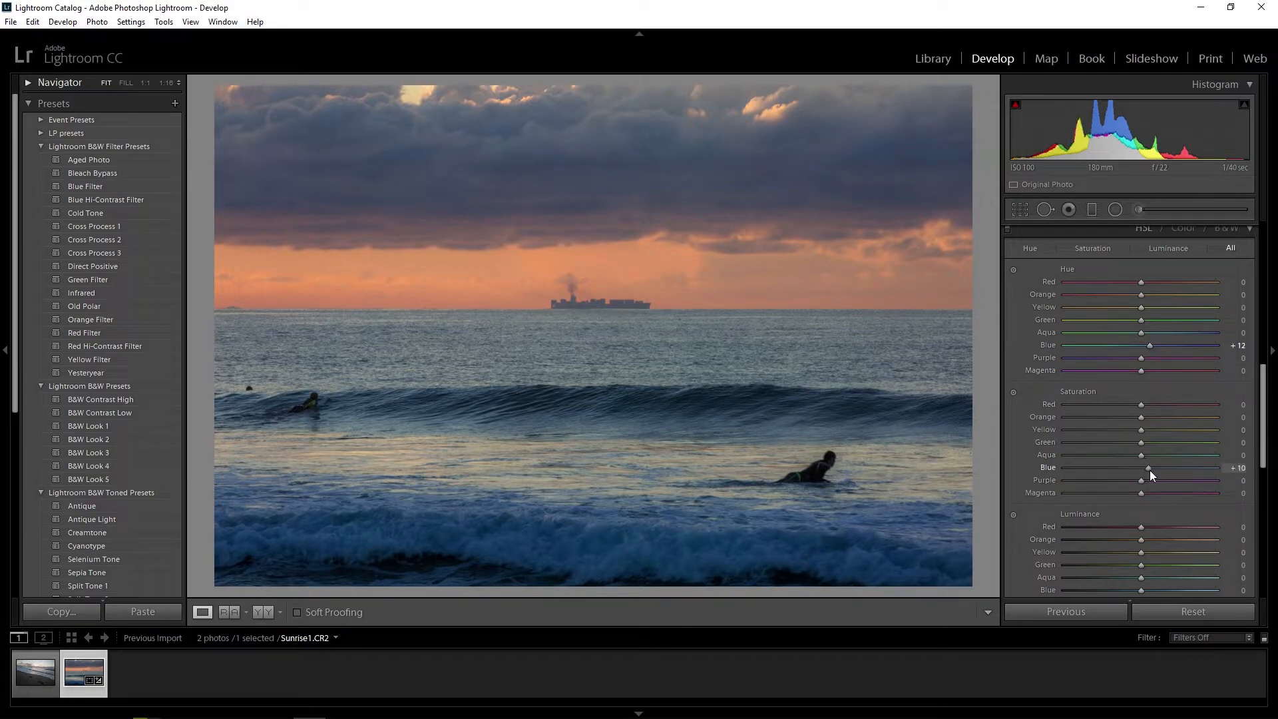
left_click_drag(1139, 416, 1149, 417)
Try the targeted saturation adjustment on the orange sky above the horizon, and leave the tool
left_click(1013, 392)
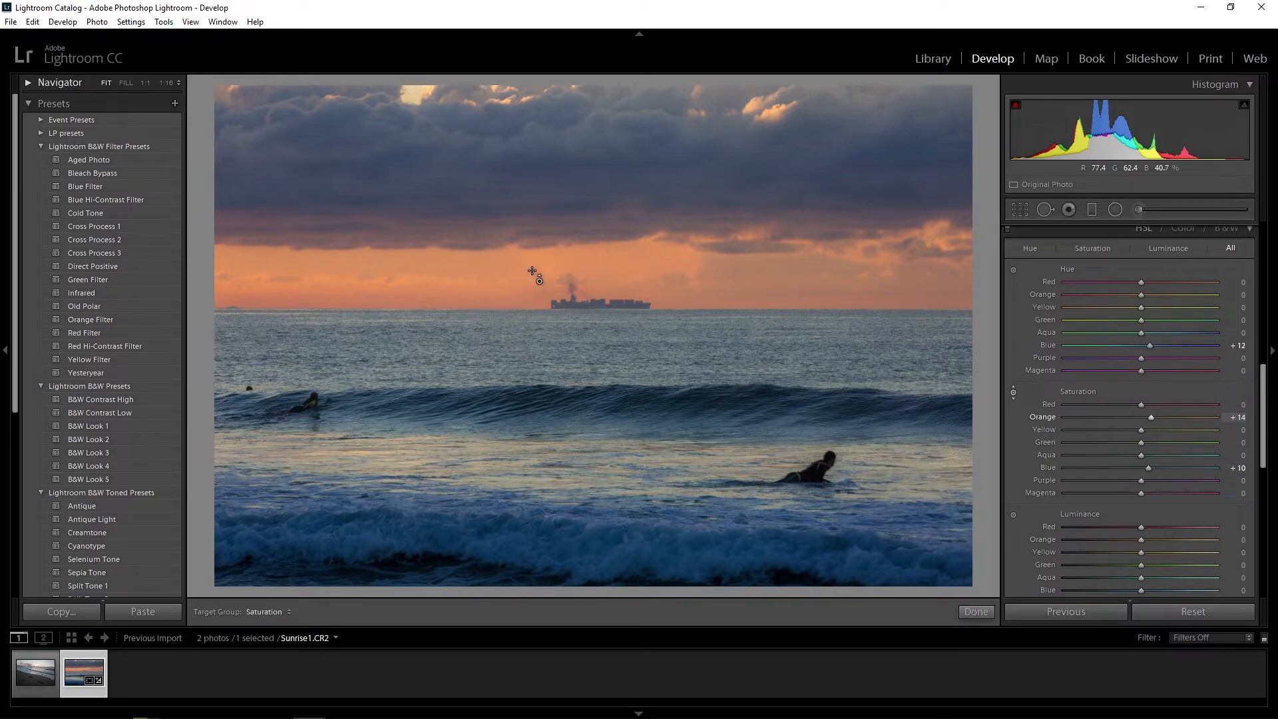
mouse_move(466, 273)
left_mouse_down()
mouse_move(466, 256)
mouse_move(466, 281)
mouse_move(465, 268)
left_mouse_up()
scroll(706, 331, "down", 3)
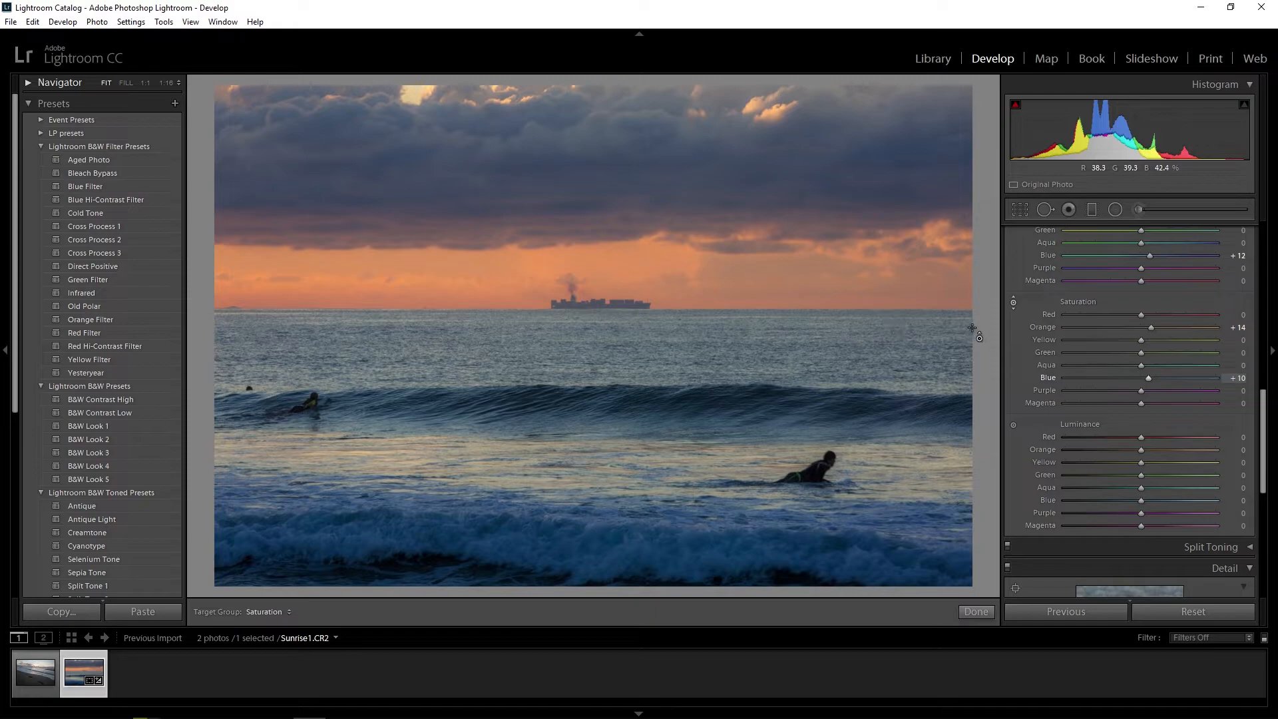
left_click(1013, 303)
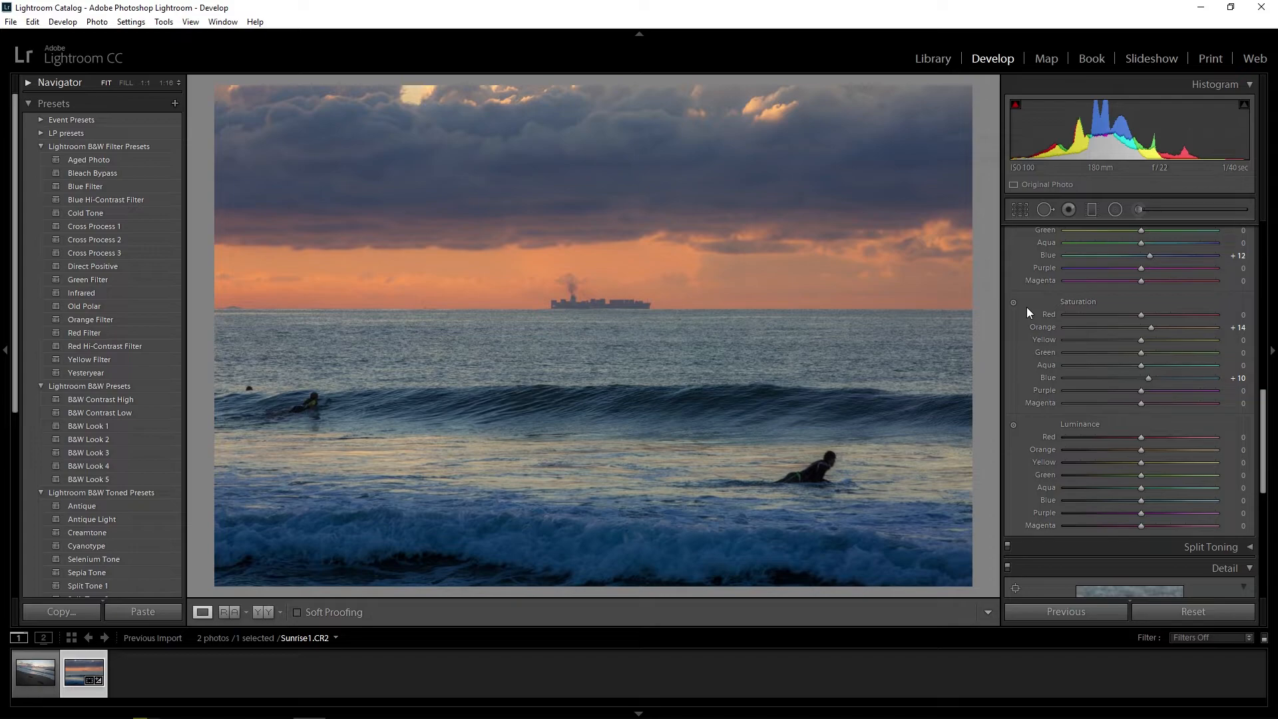
Sharpen the photo with an Amount of 58 and a Radius of 1.3
scroll(1058, 328, "down", 3)
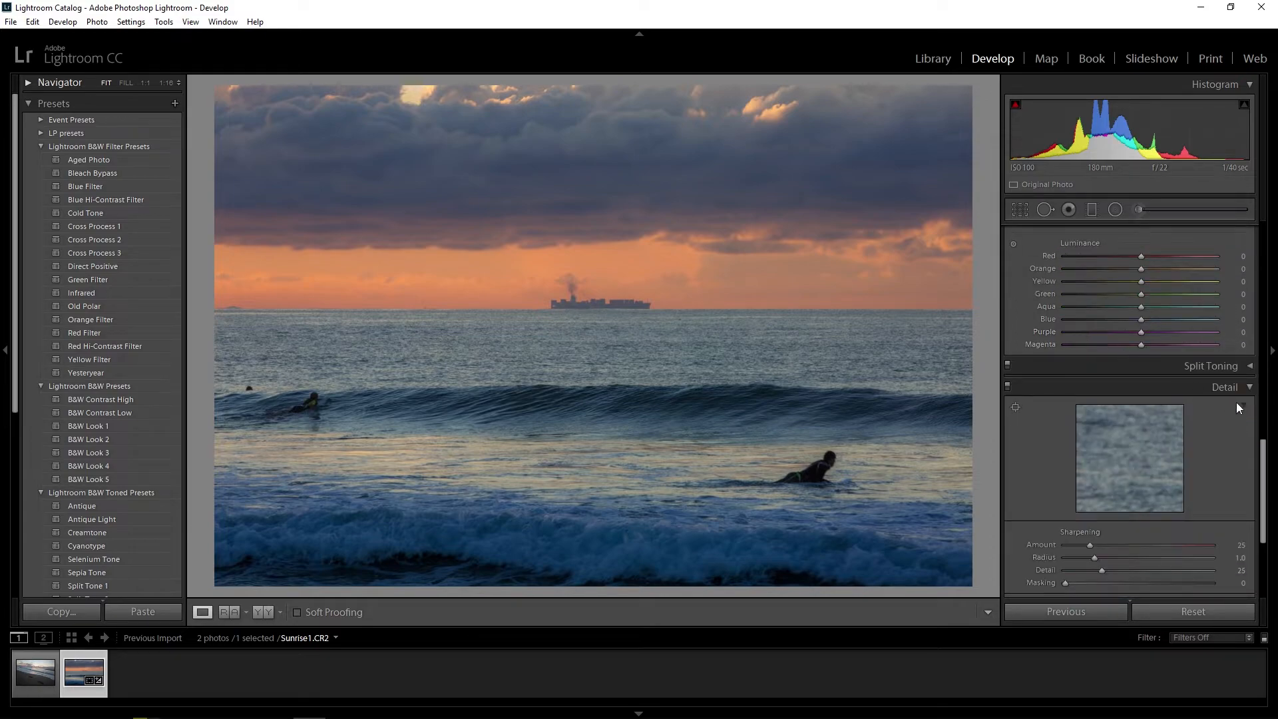
scroll(1258, 432, "down", 2)
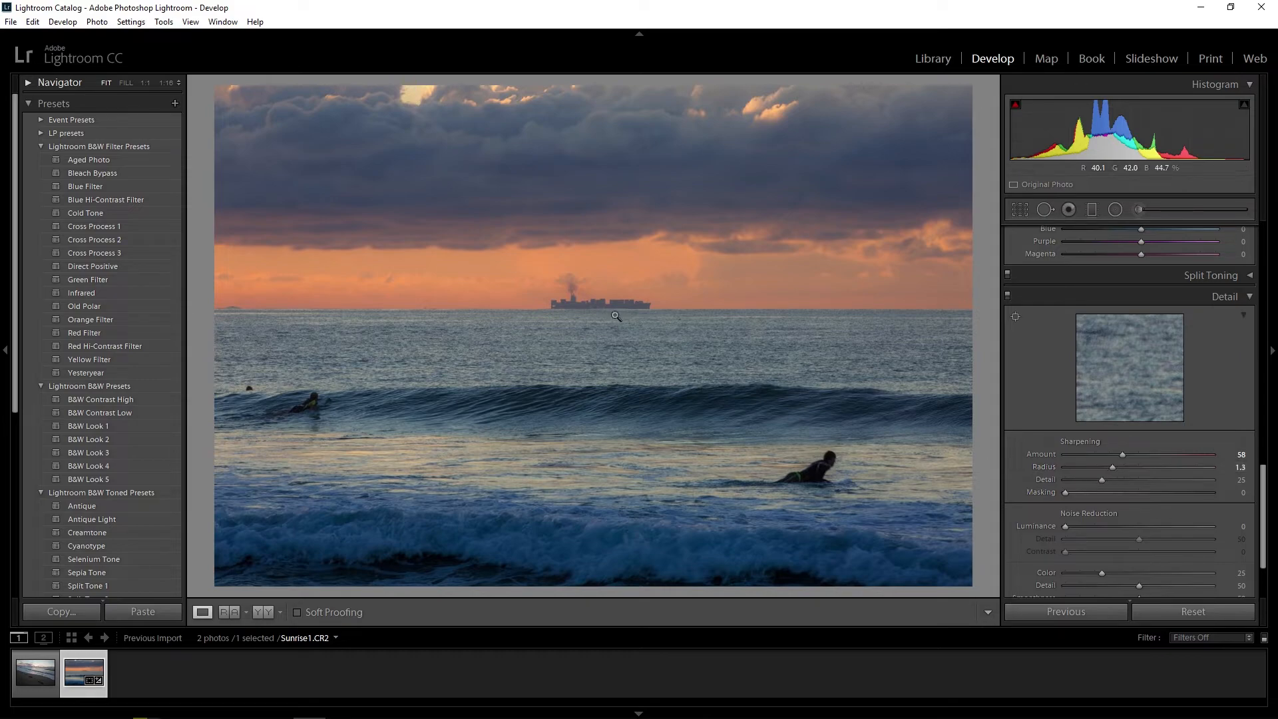
Inspect the cargo ship at 1:1 with the Detail adjustments off and on, and return to the full view
left_click(593, 303)
left_click_drag(667, 317, 593, 359)
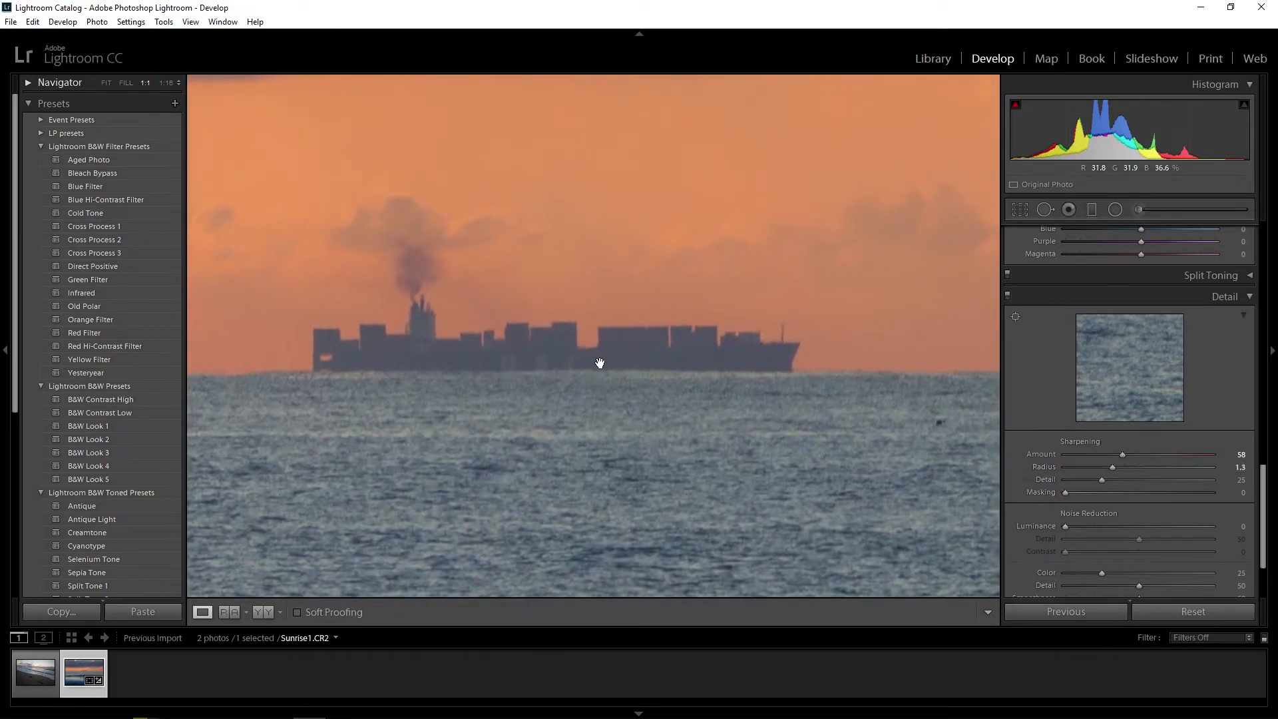
left_click(1007, 295)
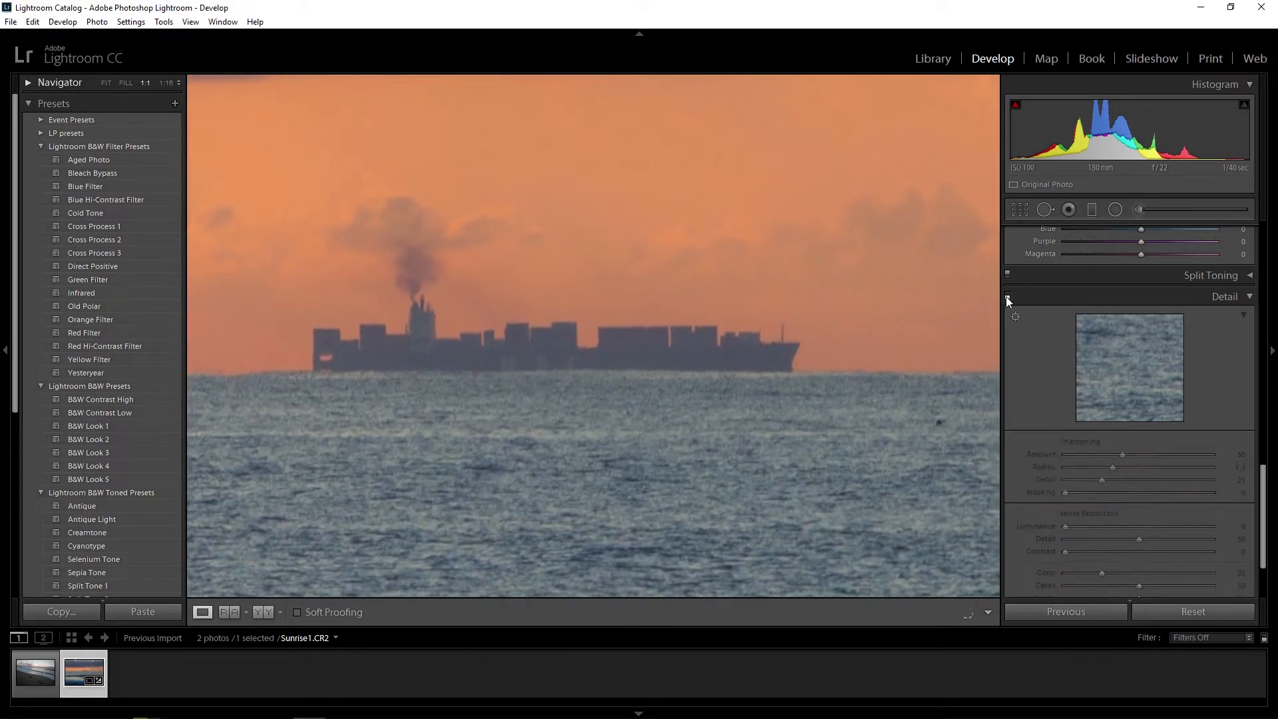
left_click(1007, 297)
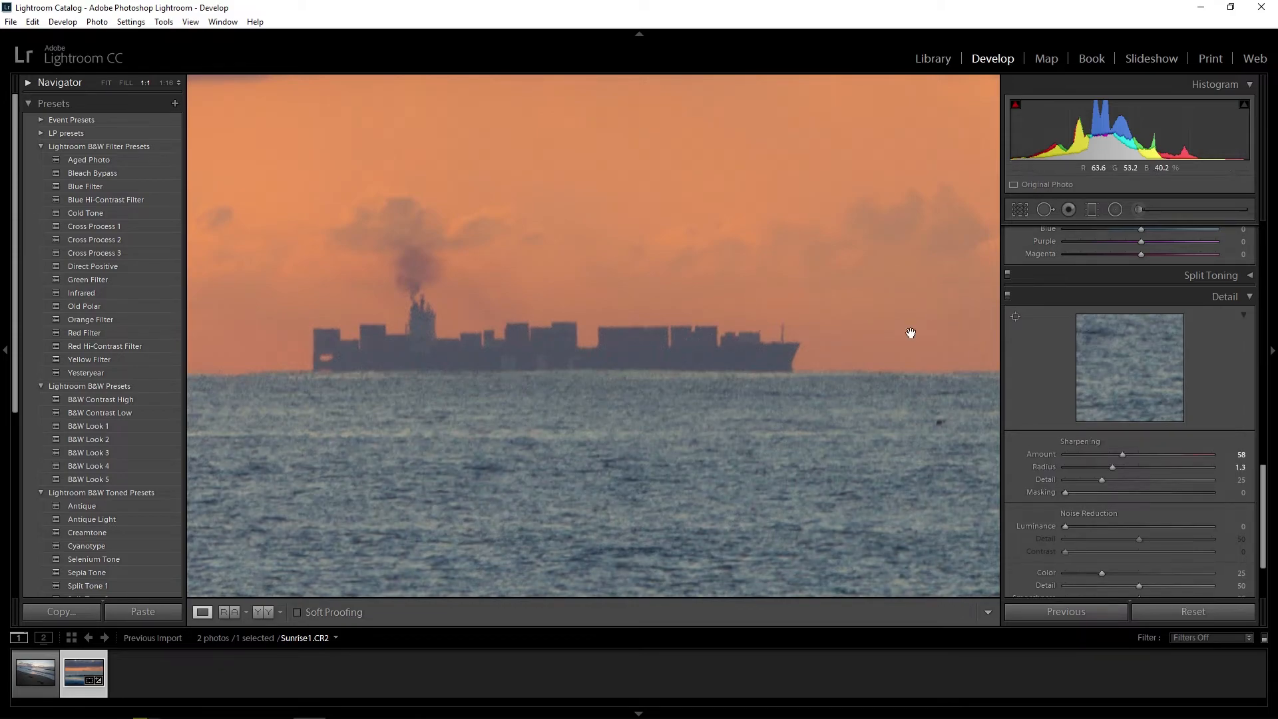
left_click_drag(513, 346, 605, 342)
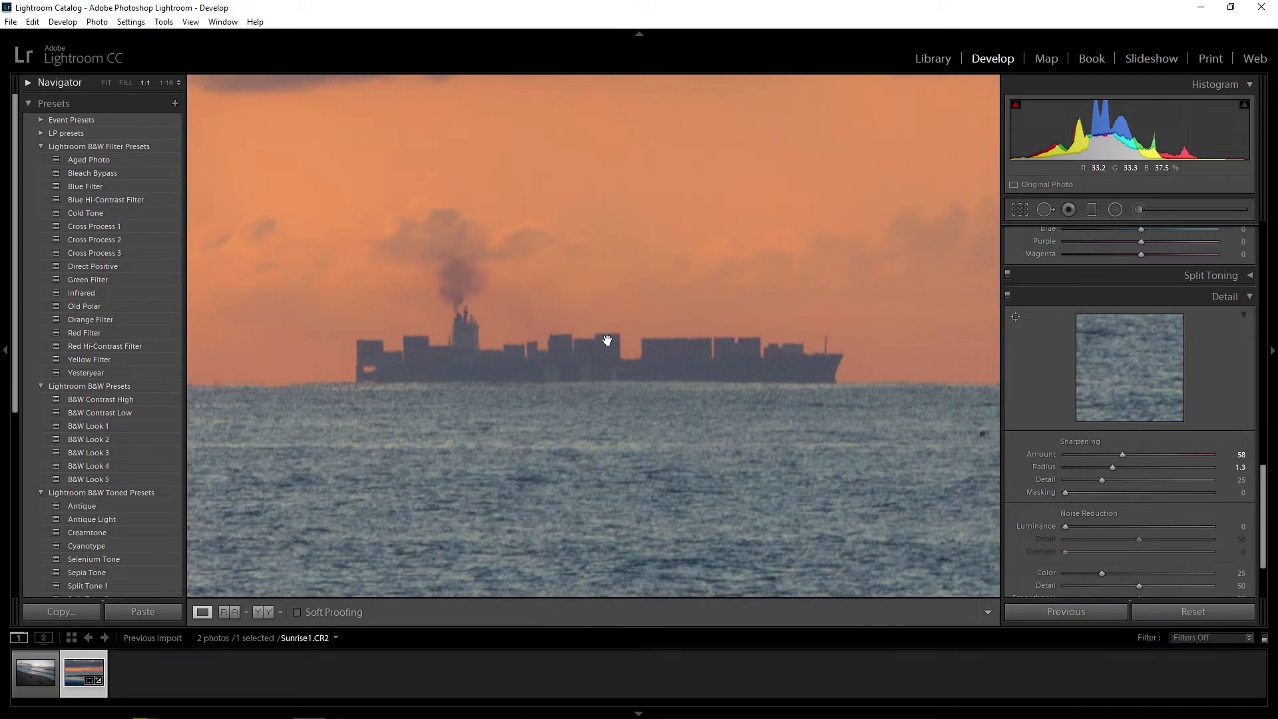
left_click(648, 358)
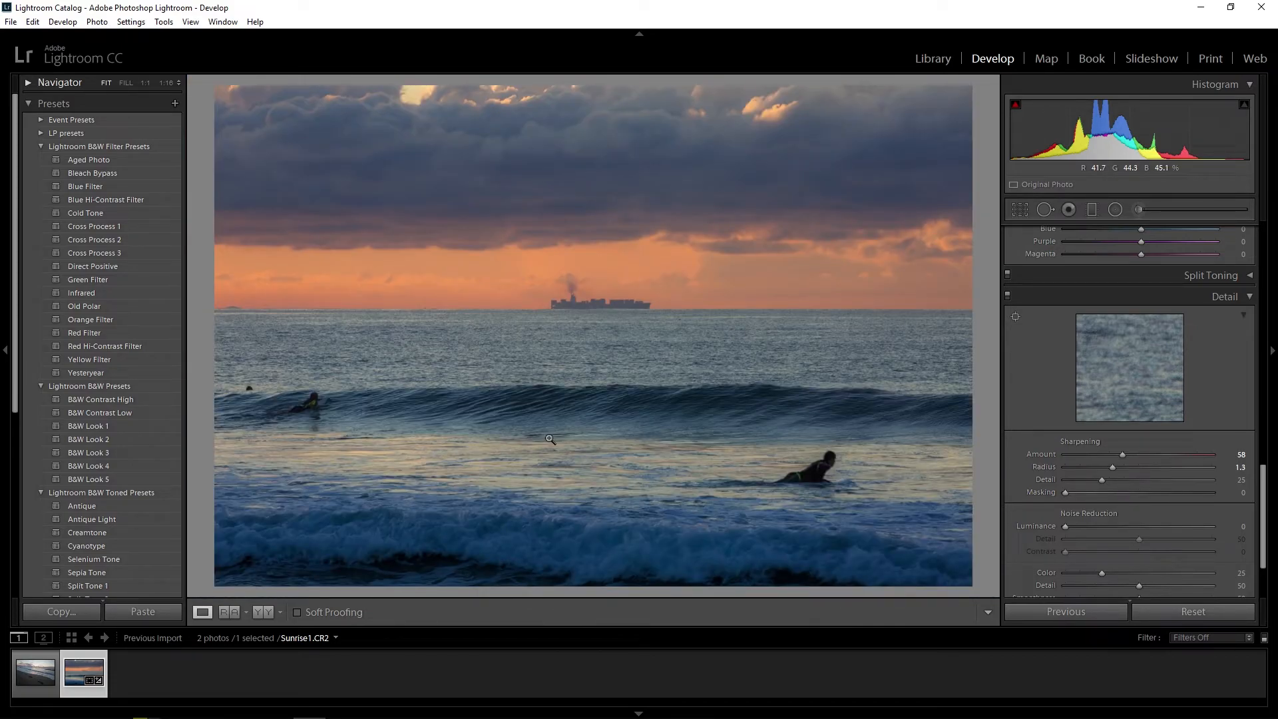
Compare the before and after versions of the photo side by side, and return to the single view
left_click(258, 617)
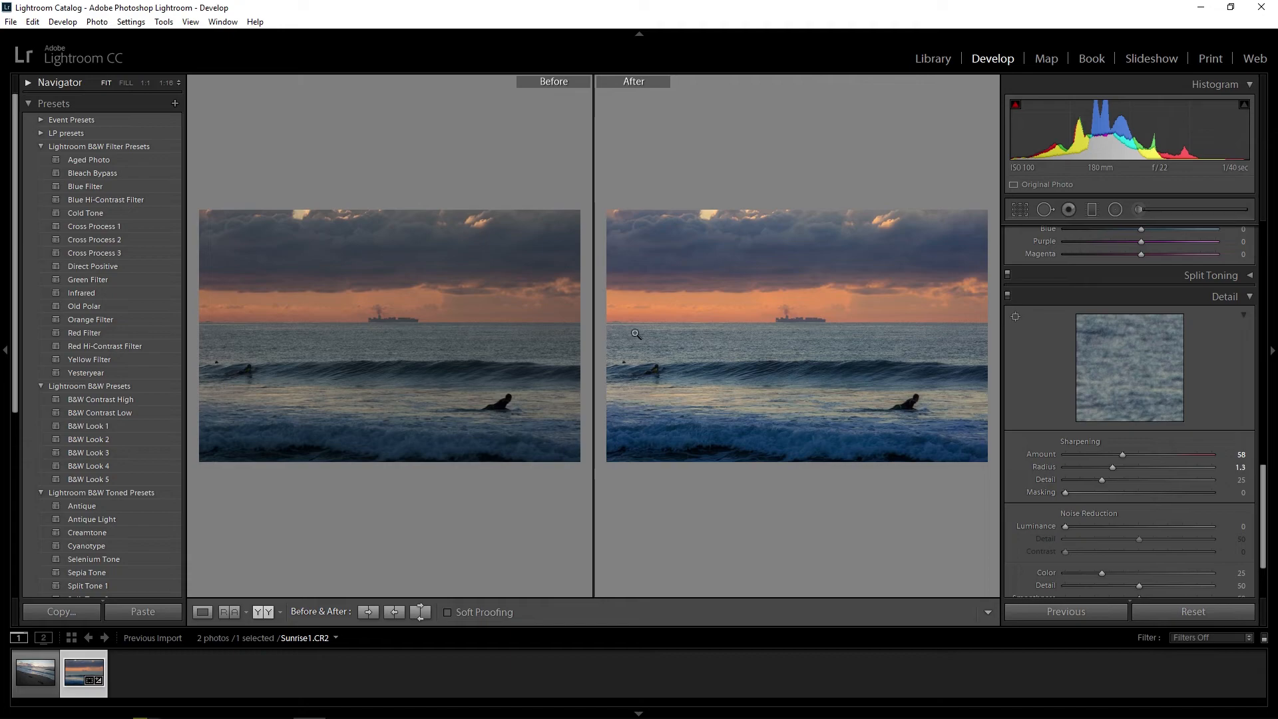
key("y")
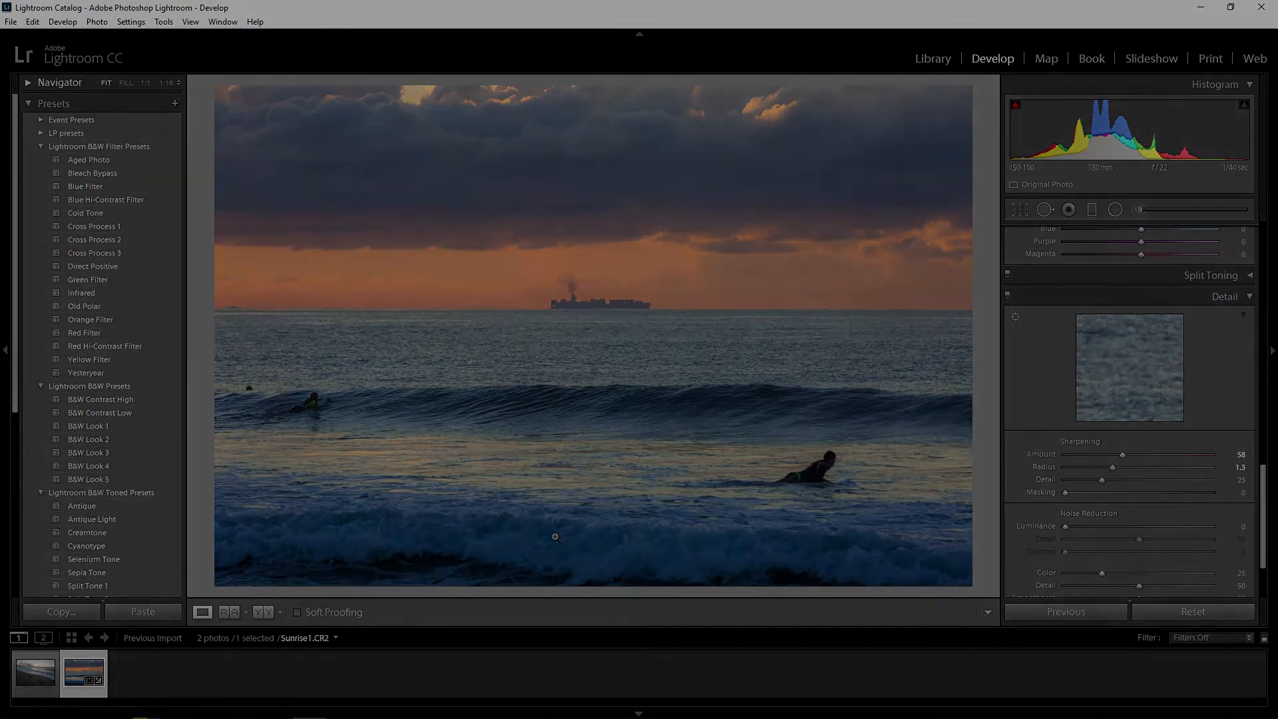